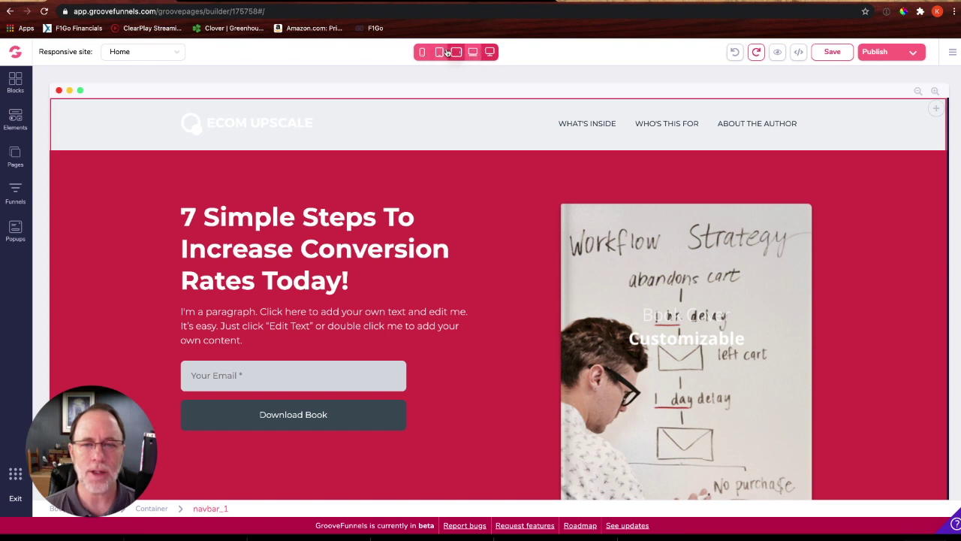
# - Select the main heading in the desktop view to inspect its text settings
pyautogui.click(494, 54)
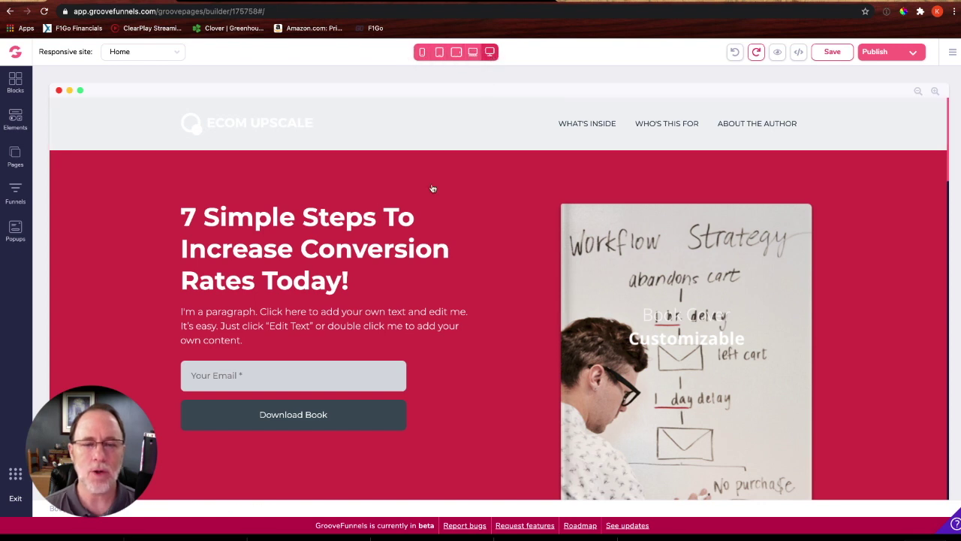
pyautogui.click(348, 214)
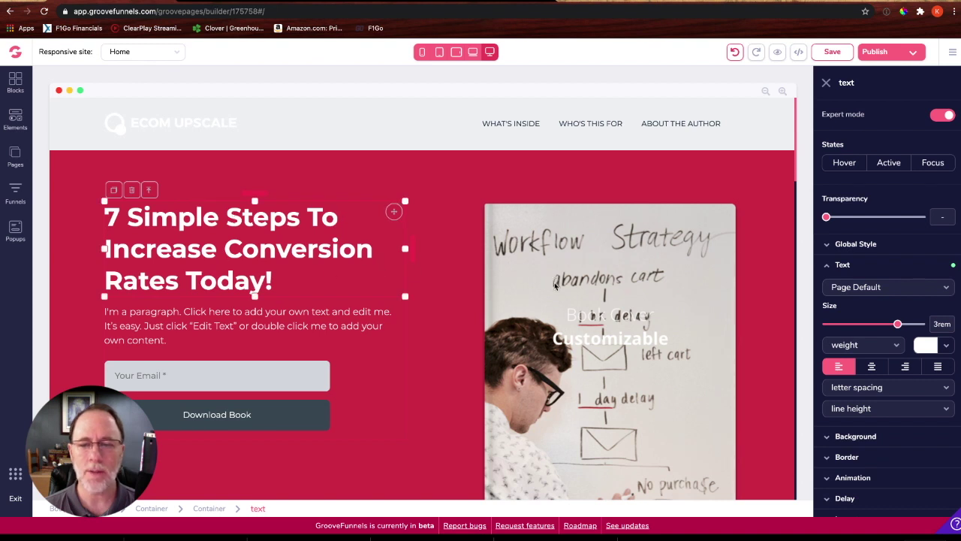
pyautogui.click(555, 284)
pyautogui.click(304, 246)
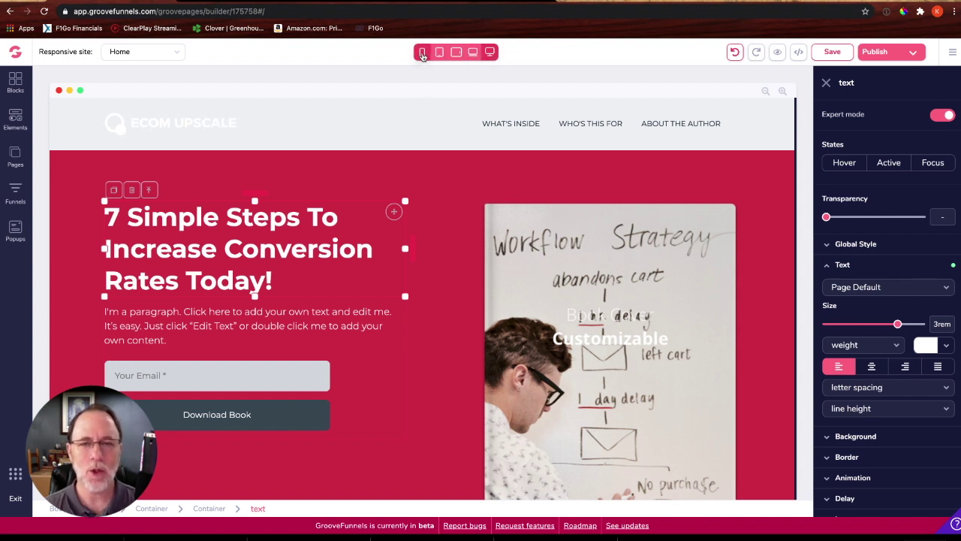
pyautogui.click(490, 53)
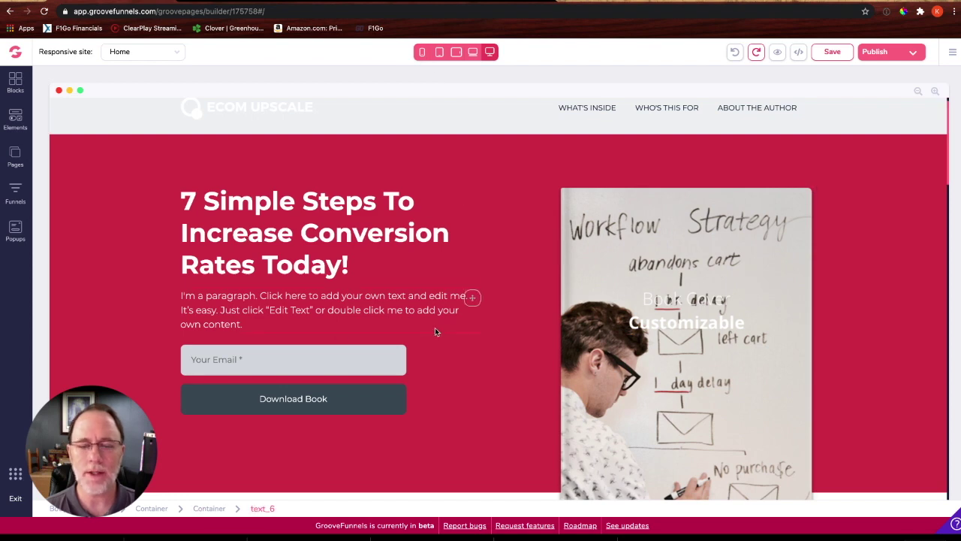
# - Set the Download Book button's width to 25% of its parent with all device sizes linked
pyautogui.scroll(-2, 435, 331)
pyautogui.scroll(-2, 435, 332)
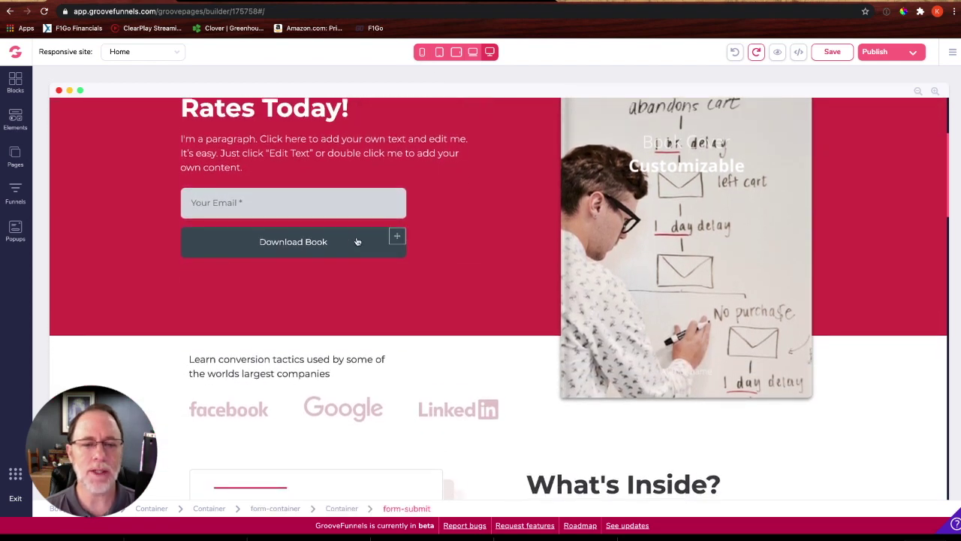
pyautogui.click(357, 242)
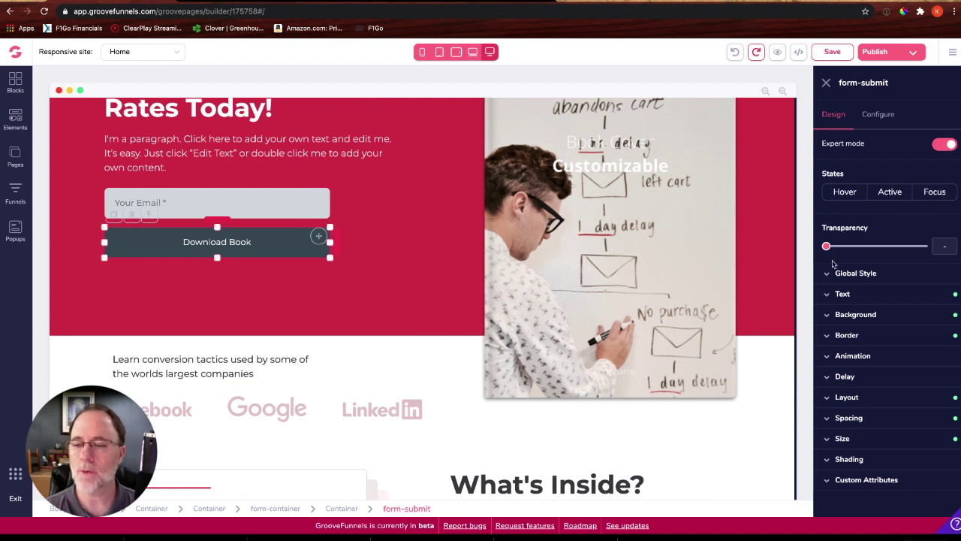
pyautogui.click(841, 439)
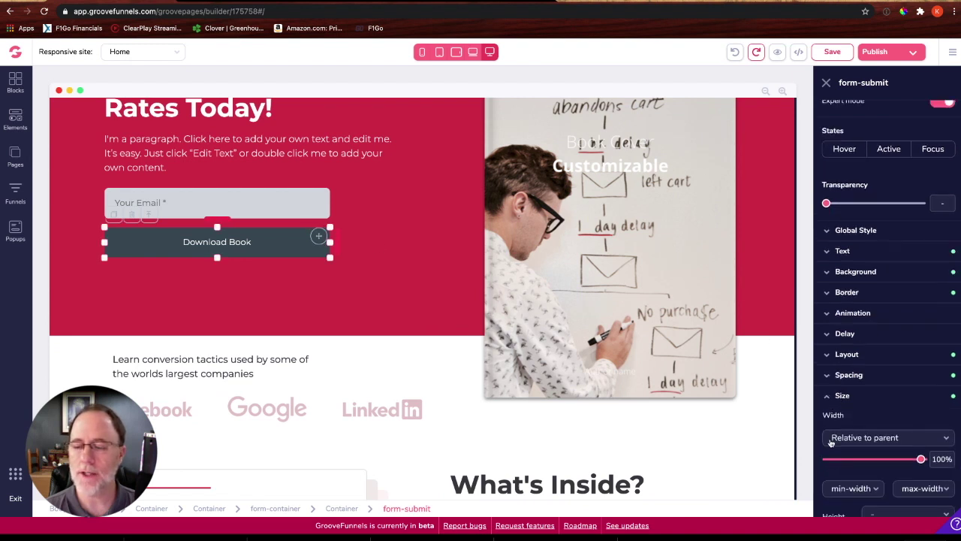
pyautogui.moveTo(921, 412); pyautogui.dragTo(851, 413)
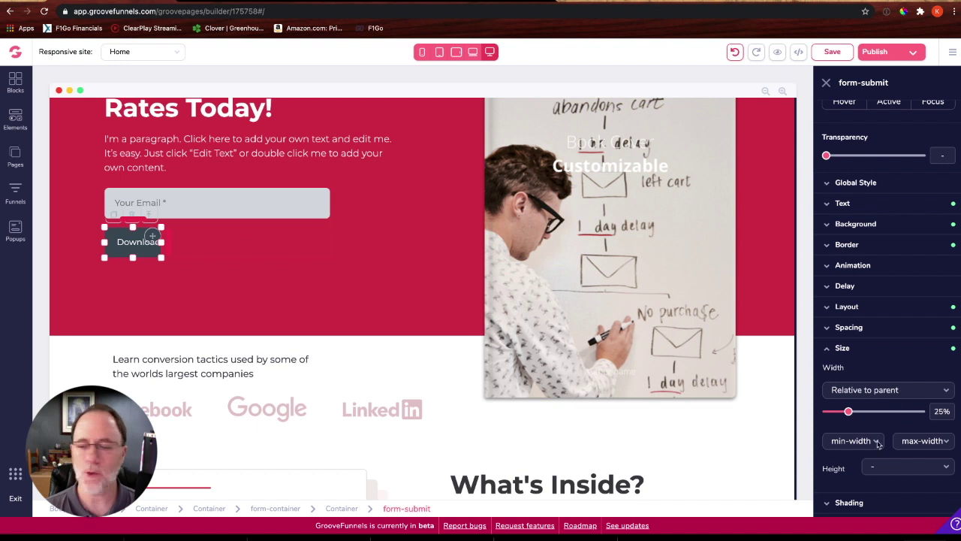
# - Inspect the narrowed Download Book button in the mobile, tablet, laptop and desktop views
pyautogui.click(423, 52)
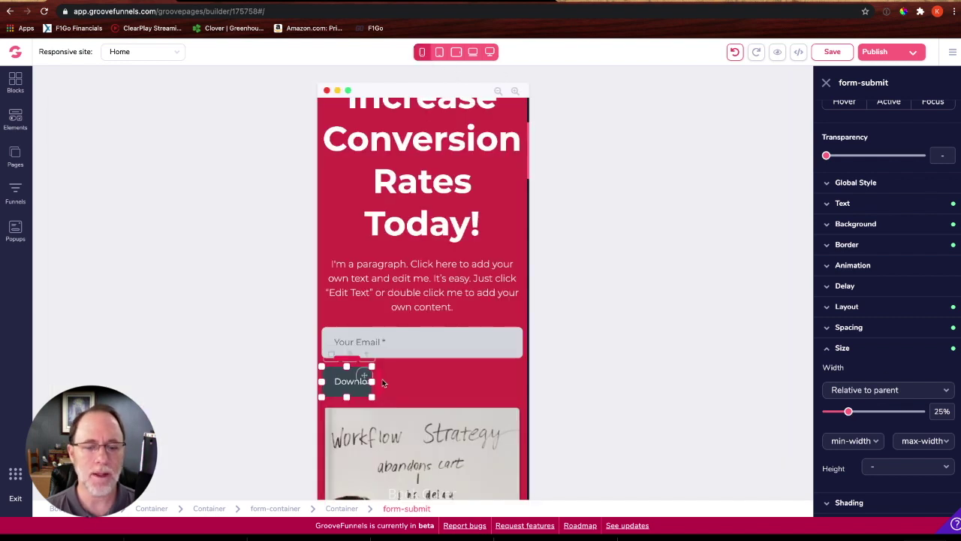
pyautogui.click(441, 53)
pyautogui.click(456, 52)
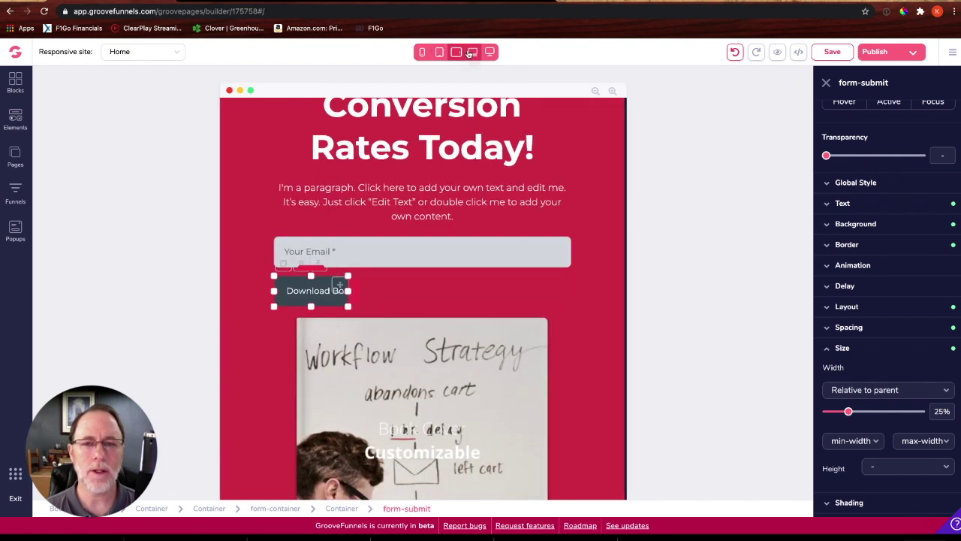
pyautogui.click(475, 53)
pyautogui.click(489, 53)
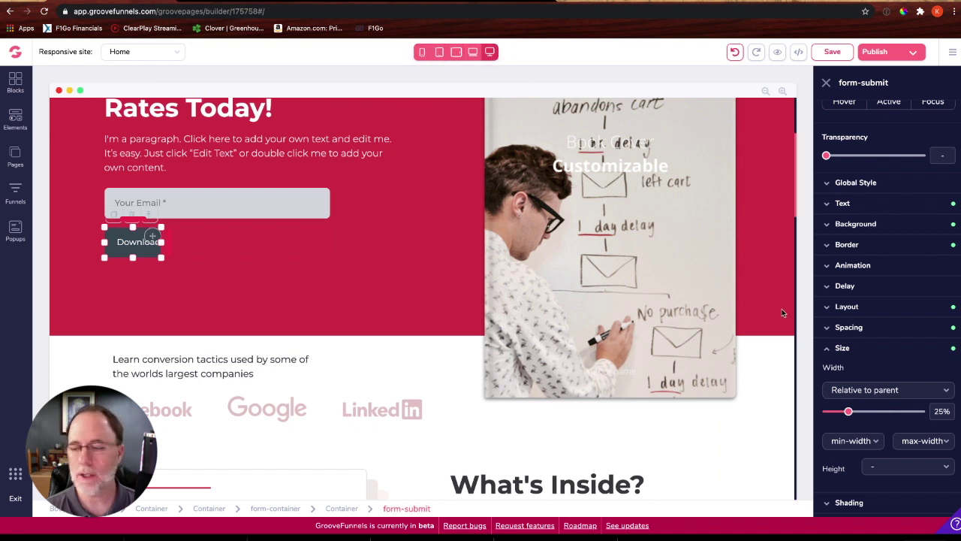
# - Restore the Download Book button's width to 100% for all devices, and reduce it to 20% on desktop only
pyautogui.moveTo(849, 412); pyautogui.dragTo(922, 411)
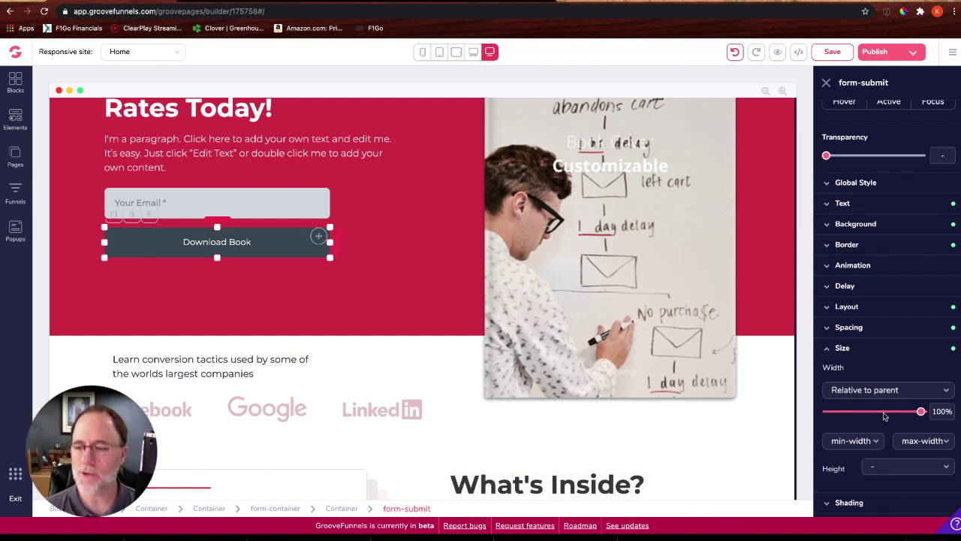
pyautogui.moveTo(922, 413); pyautogui.dragTo(842, 413)
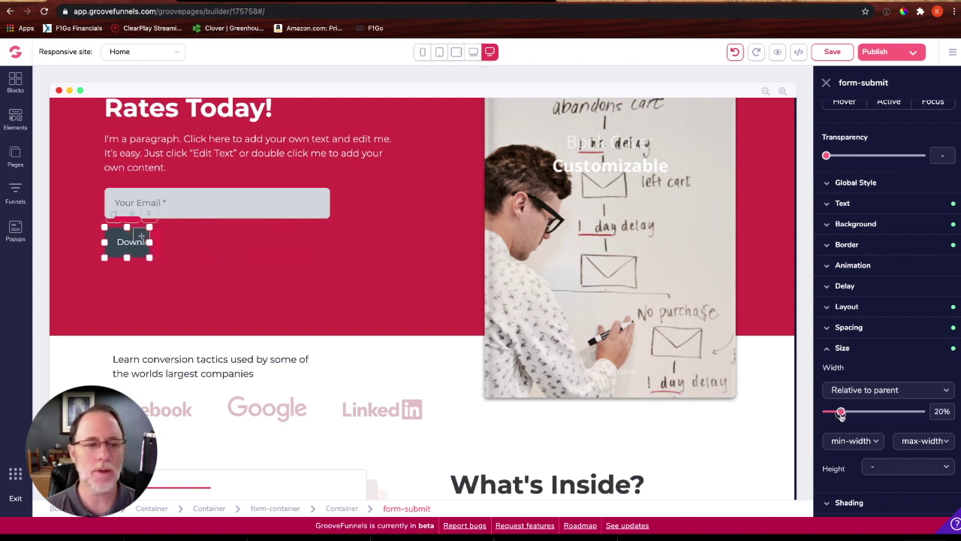
# - Compare the Download Book button's width in the laptop, tablet and mobile views with the desktop view
pyautogui.click(473, 53)
pyautogui.click(456, 52)
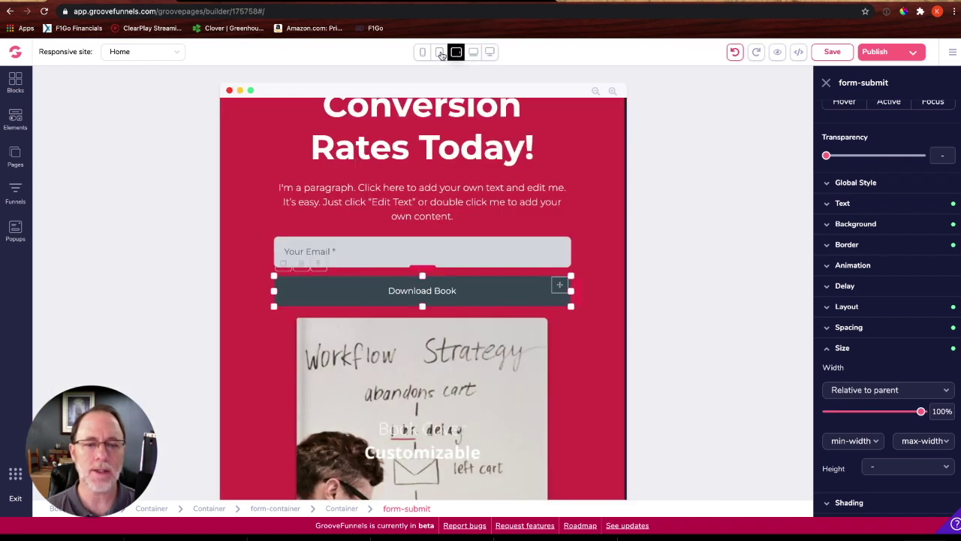
pyautogui.click(439, 52)
pyautogui.click(422, 53)
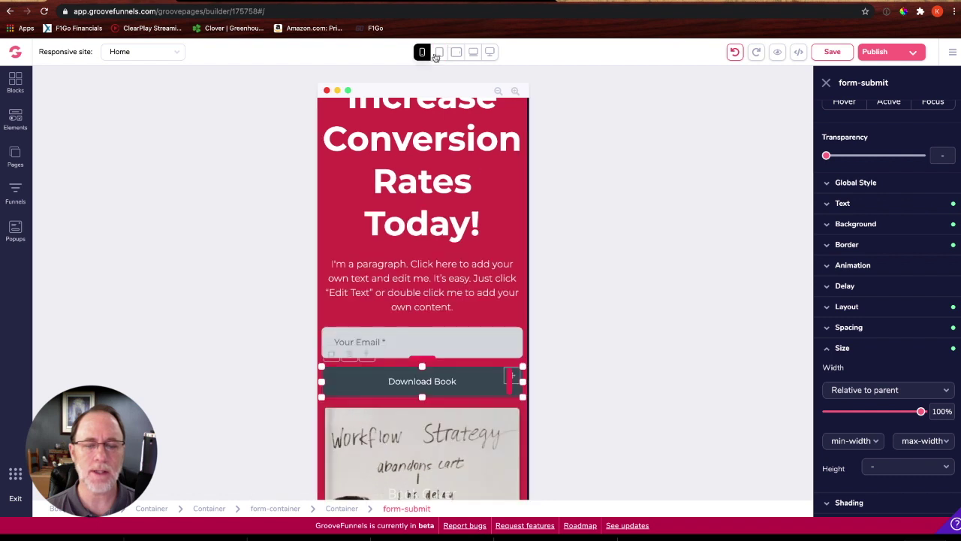
pyautogui.click(490, 53)
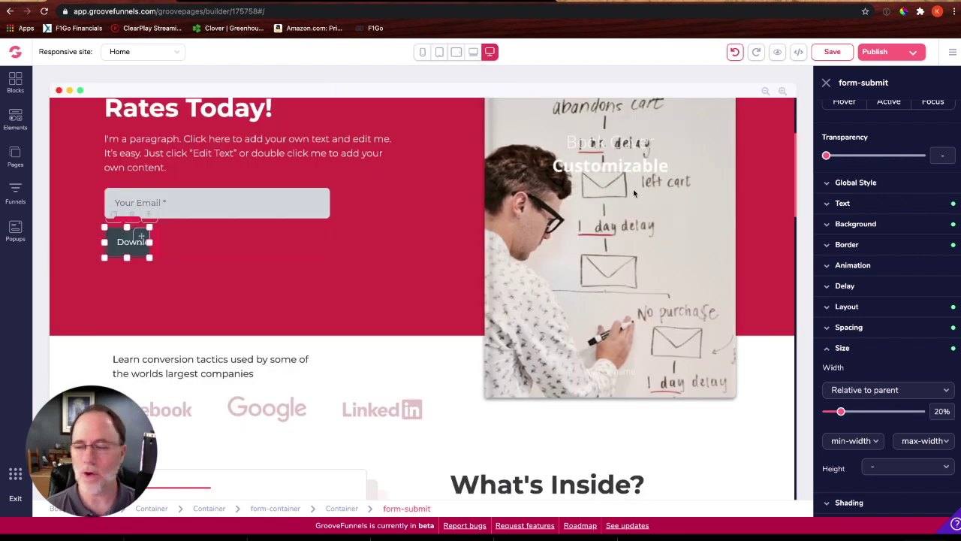
# - Set the Download Book button's desktop width to 100%, and scope editing to the laptop view and smaller devices
pyautogui.moveTo(844, 412); pyautogui.dragTo(923, 412)
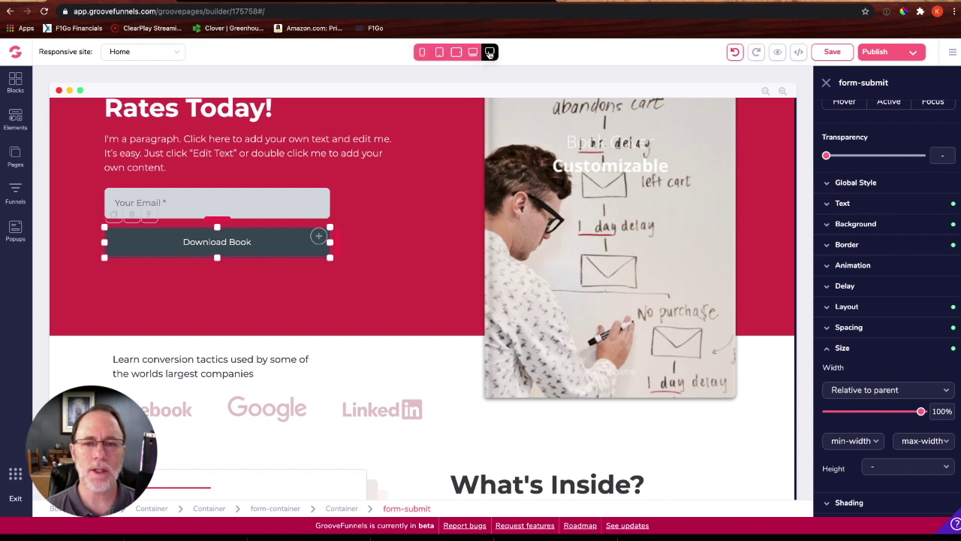
pyautogui.click(489, 52)
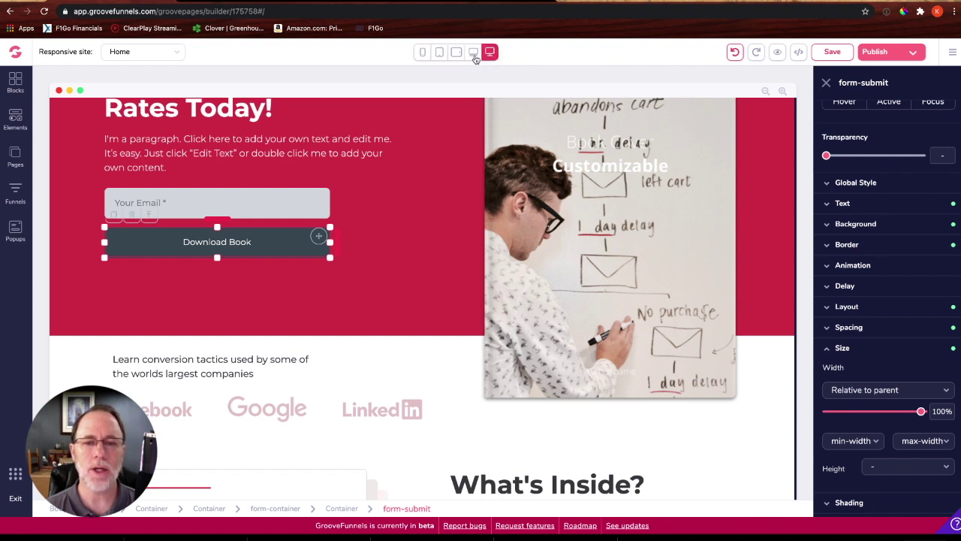
pyautogui.click(474, 54)
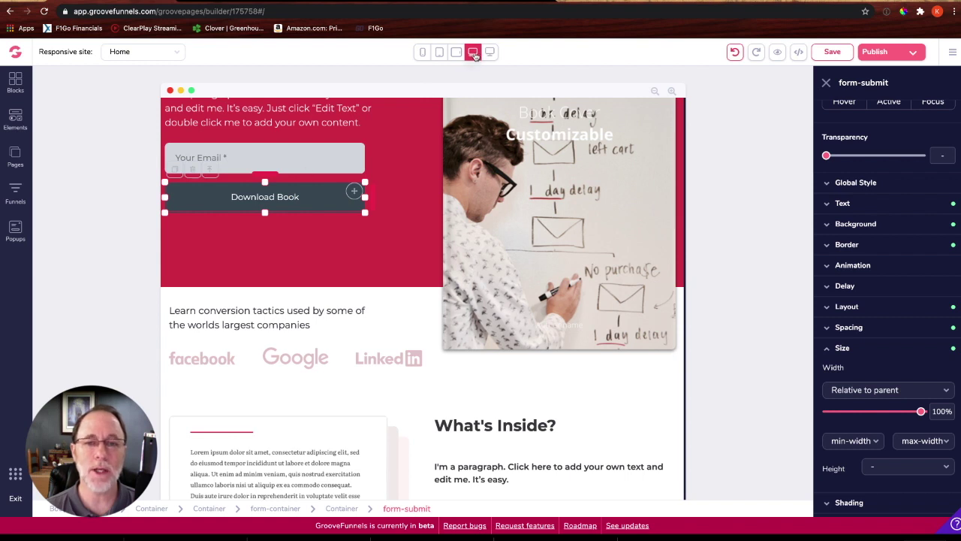
pyautogui.click(474, 55)
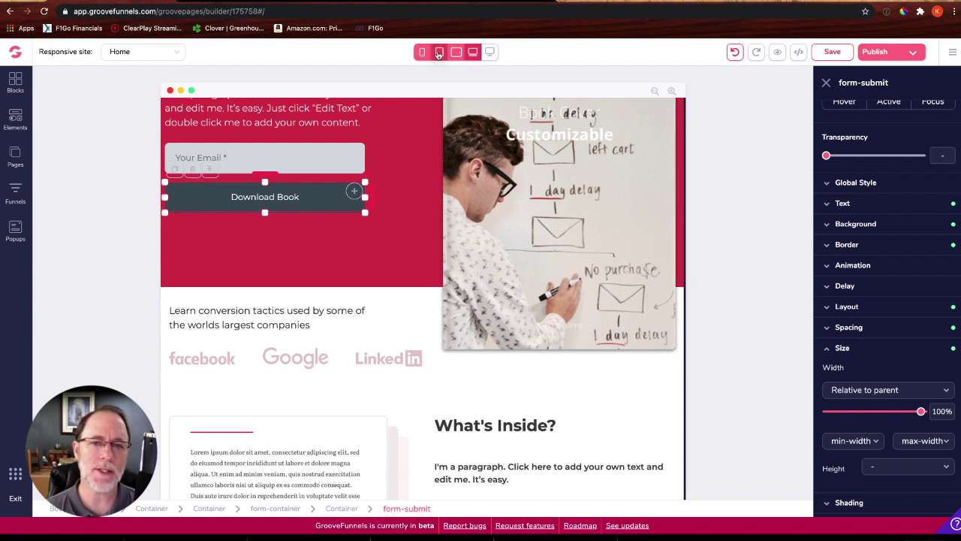
# - Compare the main heading's layout between the mobile and desktop views
pyautogui.click(422, 54)
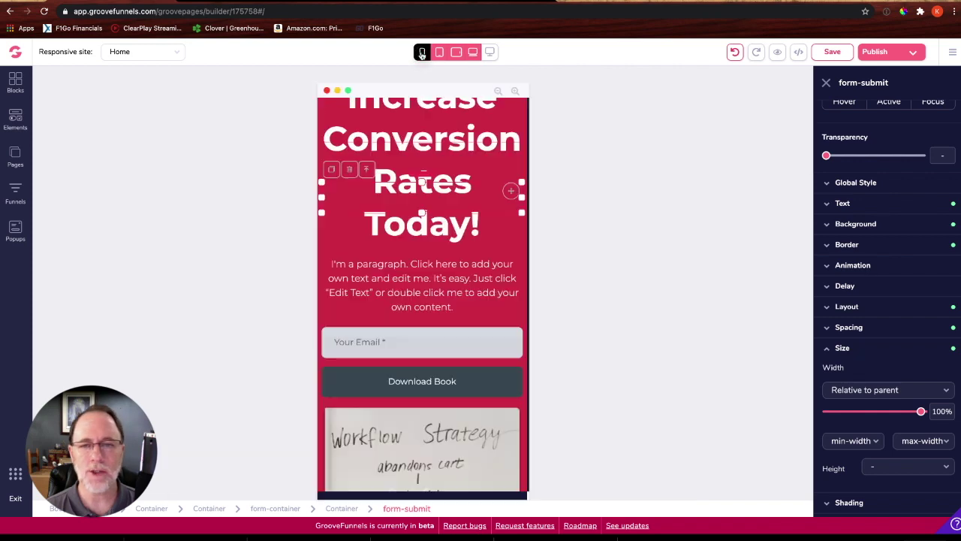
pyautogui.click(489, 53)
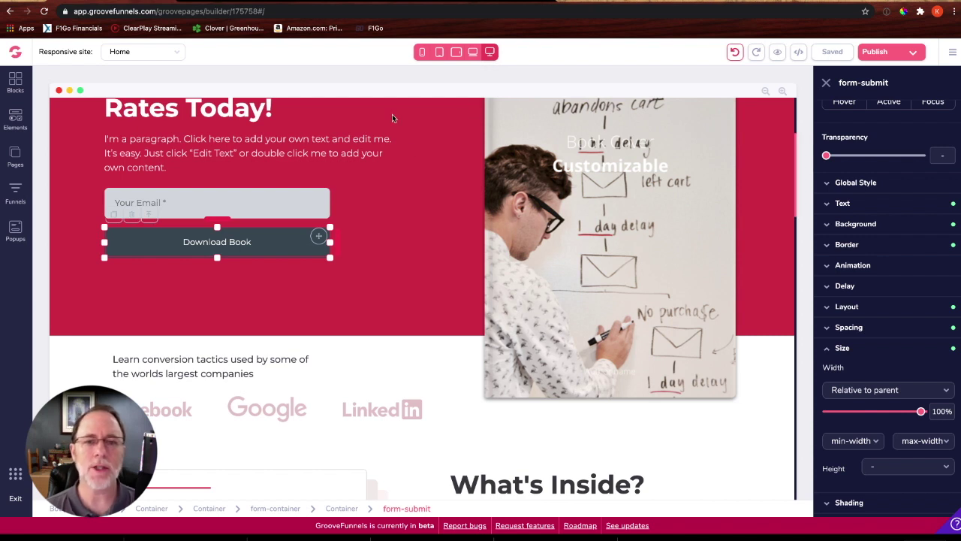
pyautogui.click(423, 52)
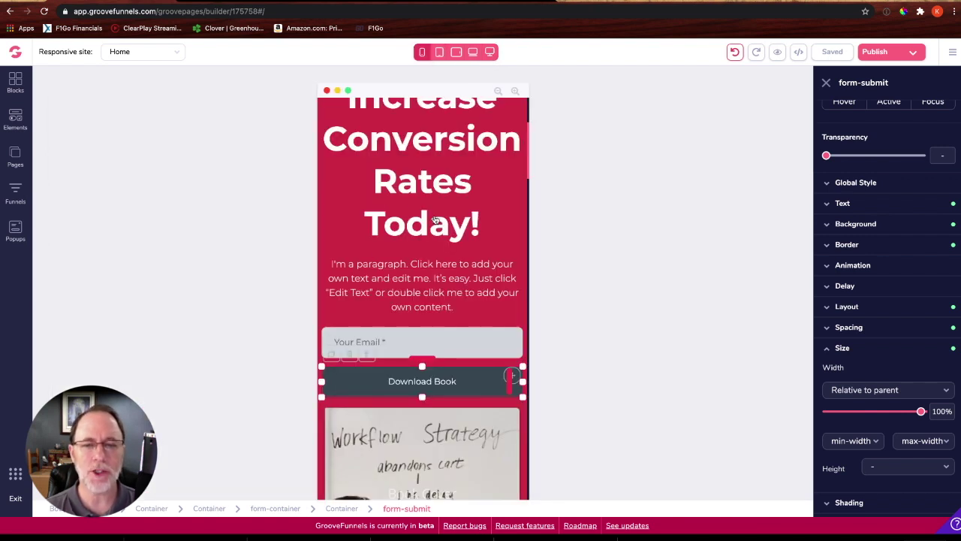
pyautogui.click(434, 219)
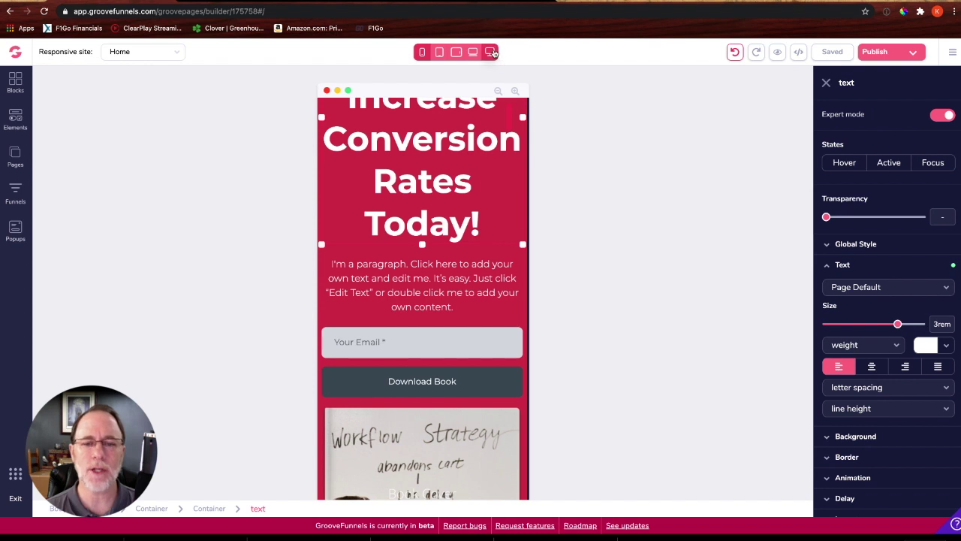
pyautogui.click(492, 52)
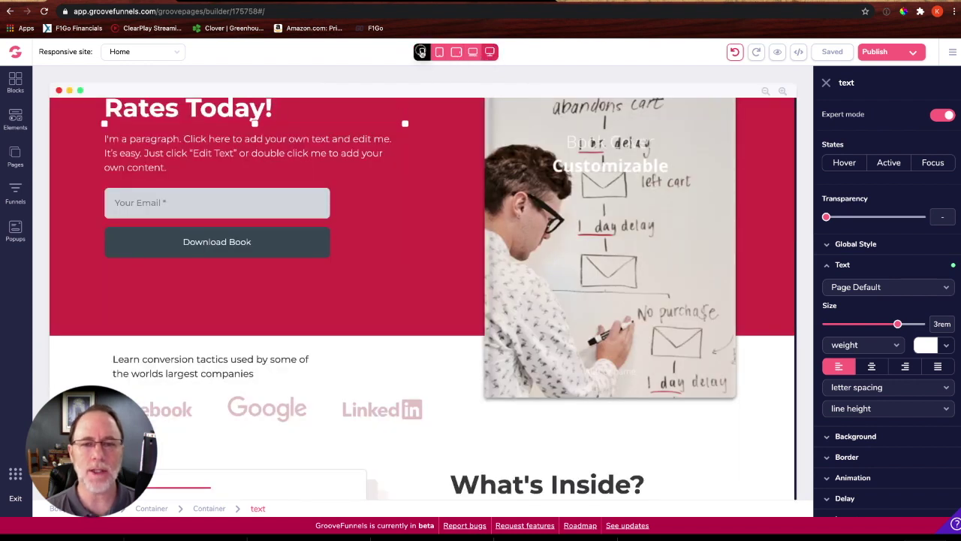
pyautogui.click(422, 52)
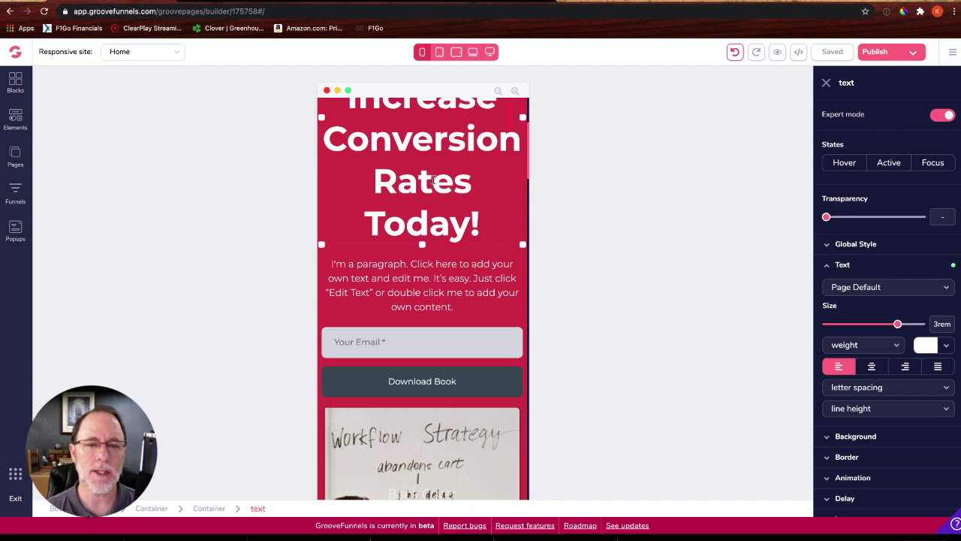
# - Review the mobile layout from the navigation bar to the author section, and return to the top of the desktop view
pyautogui.scroll(3, 433, 180)
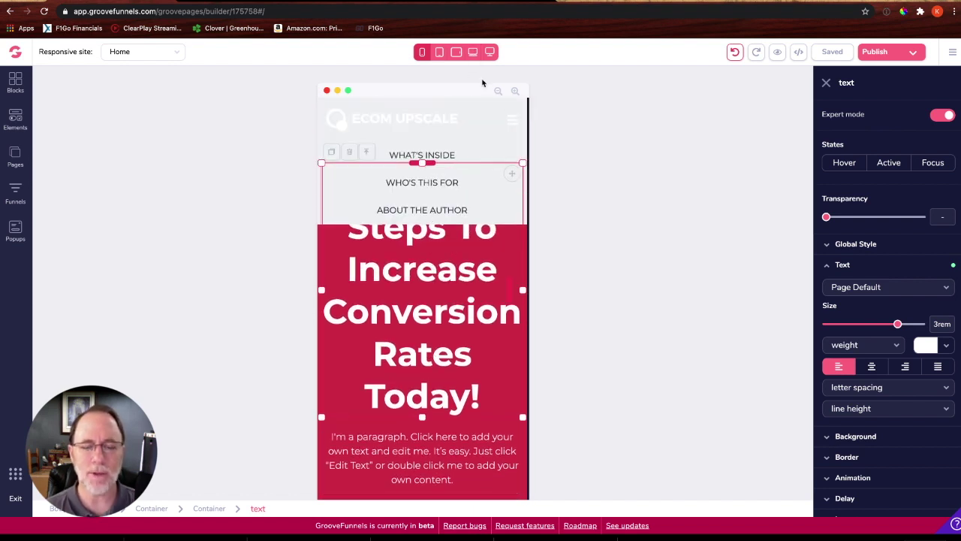
pyautogui.scroll(-5, 450, 316)
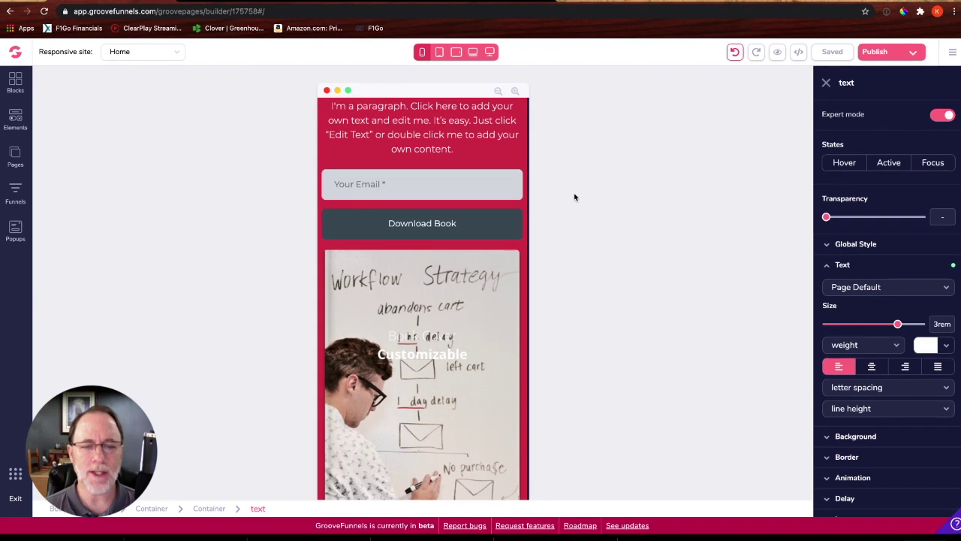
pyautogui.scroll(3, 399, 193)
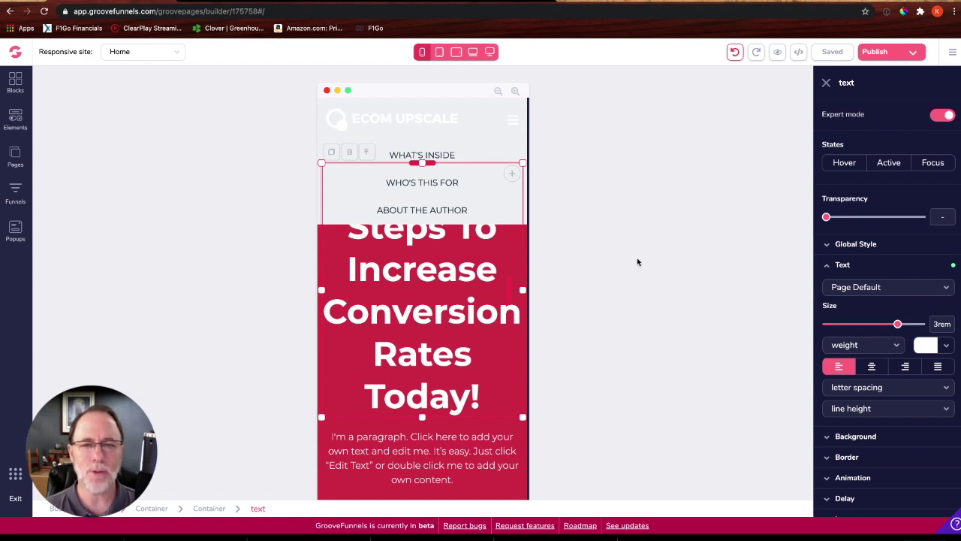
pyautogui.scroll(-5, 464, 300)
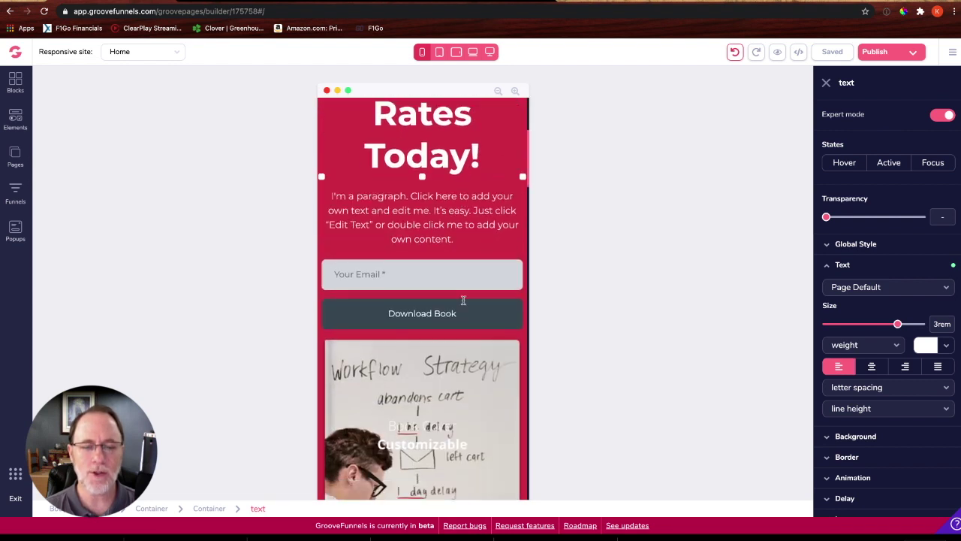
pyautogui.scroll(-10, 464, 300)
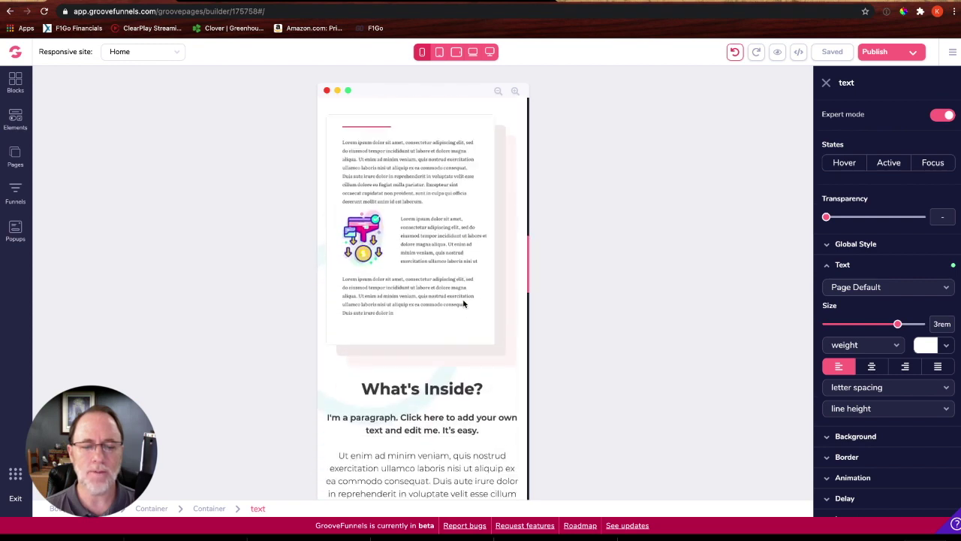
pyautogui.scroll(-10, 463, 303)
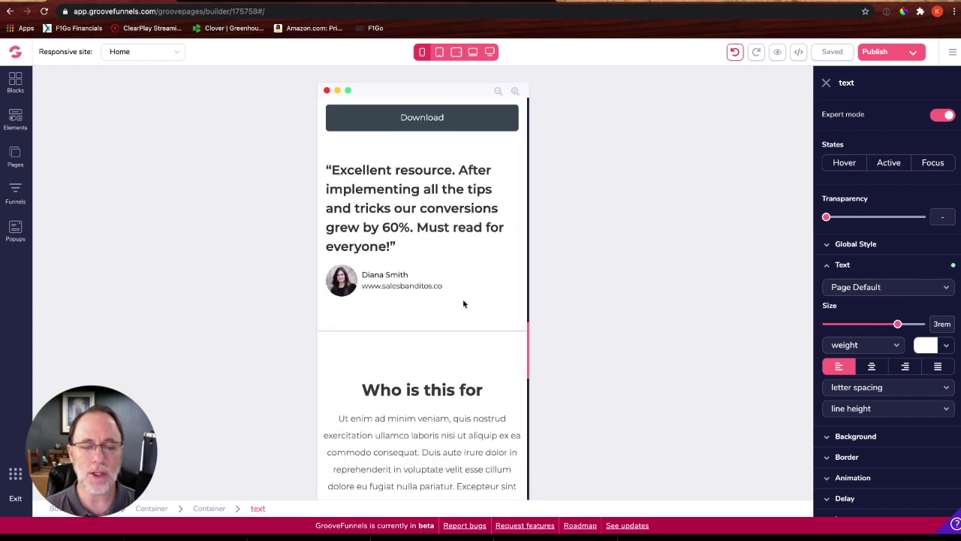
pyautogui.scroll(-10, 463, 303)
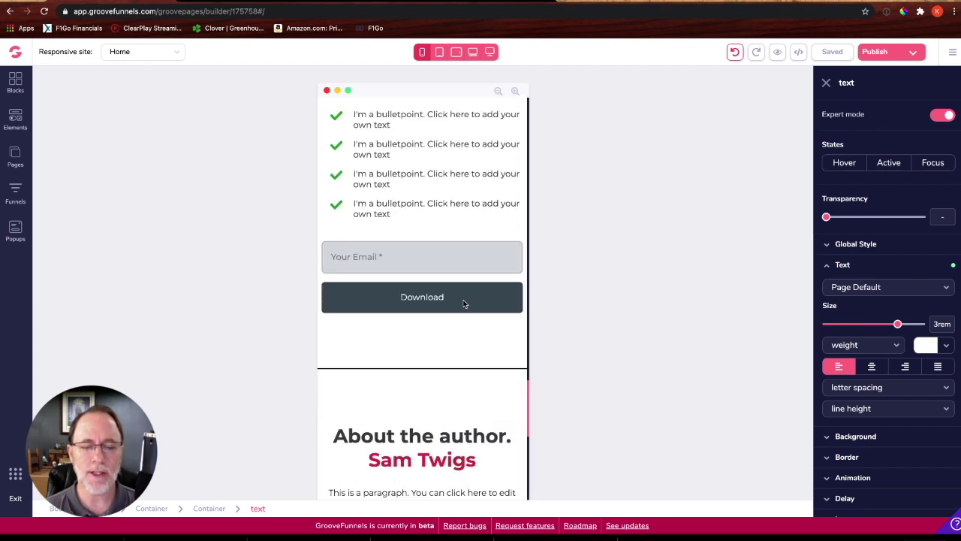
pyautogui.click(490, 51)
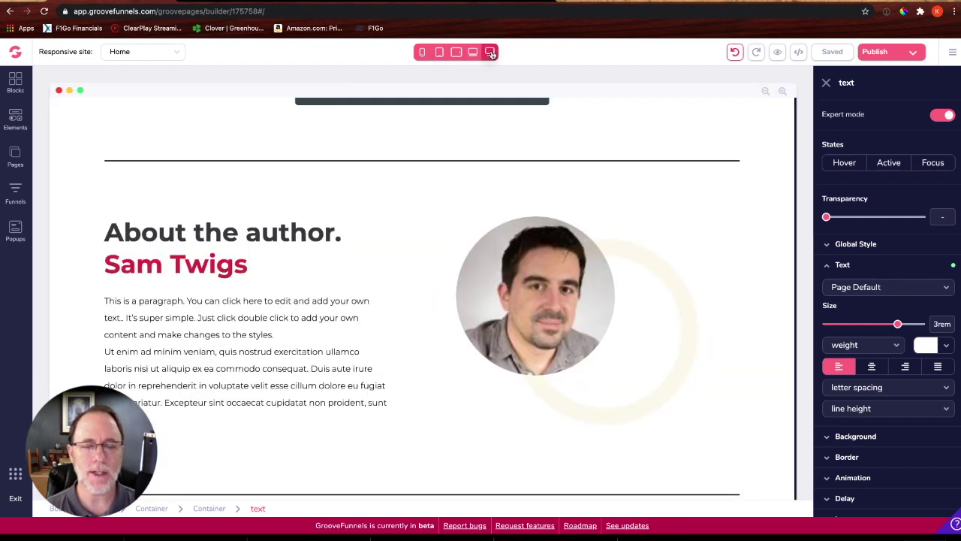
pyautogui.scroll(15, 460, 263)
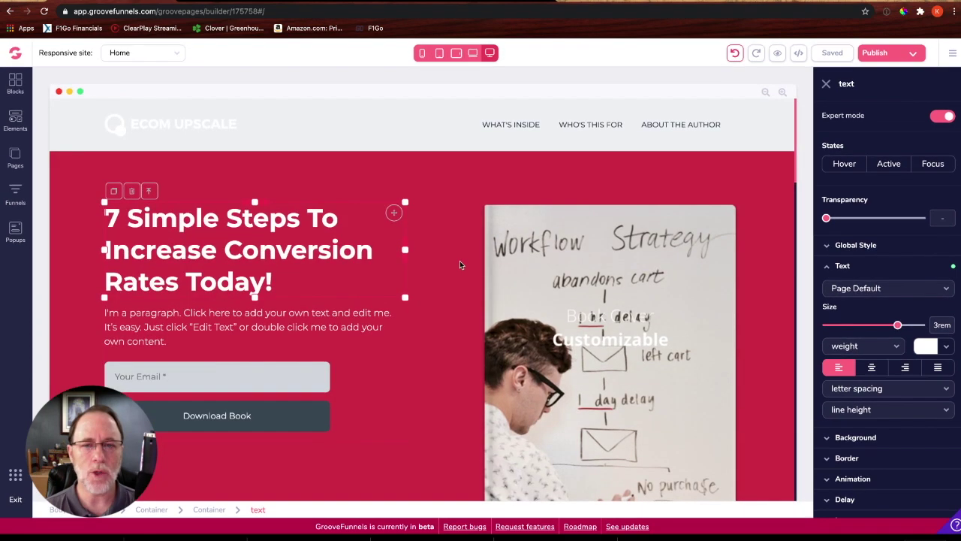
# - Compare the main heading's size and alignment in the laptop, tablet and mobile views, and return to the desktop view
pyautogui.click(473, 52)
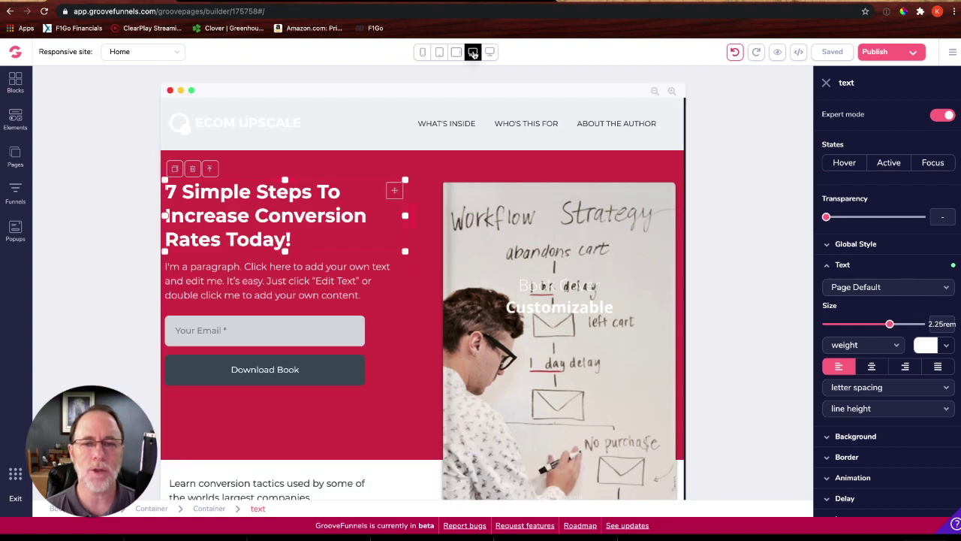
pyautogui.click(456, 53)
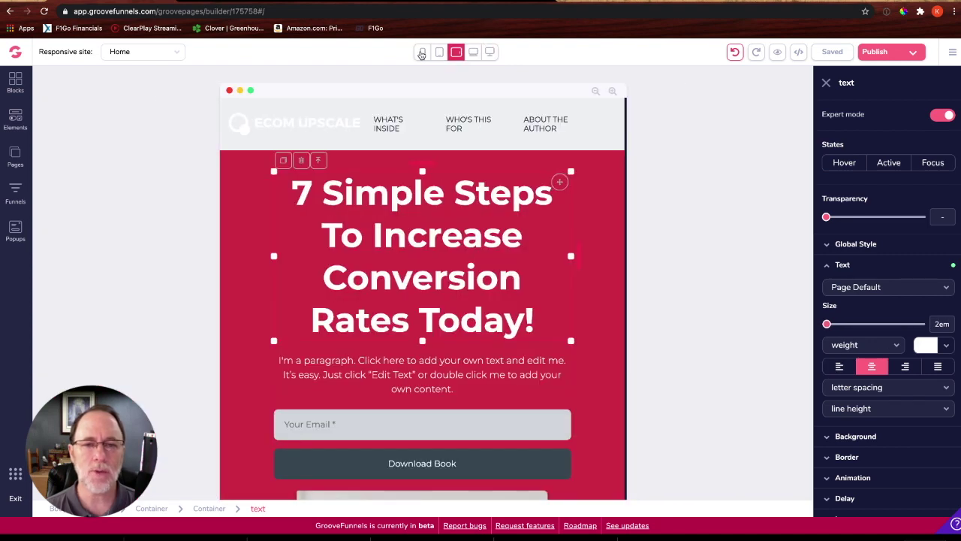
pyautogui.click(423, 53)
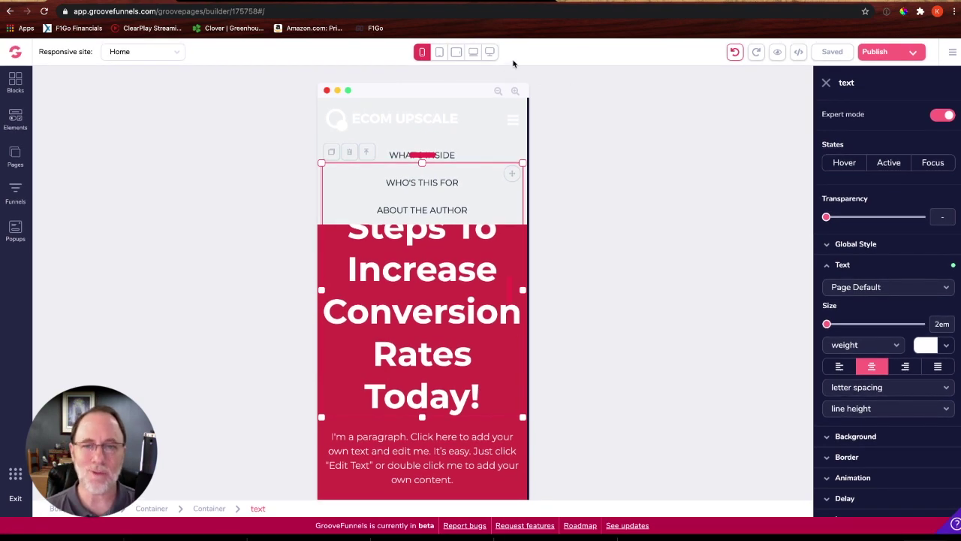
pyautogui.click(490, 52)
pyautogui.scroll(-2, 479, 178)
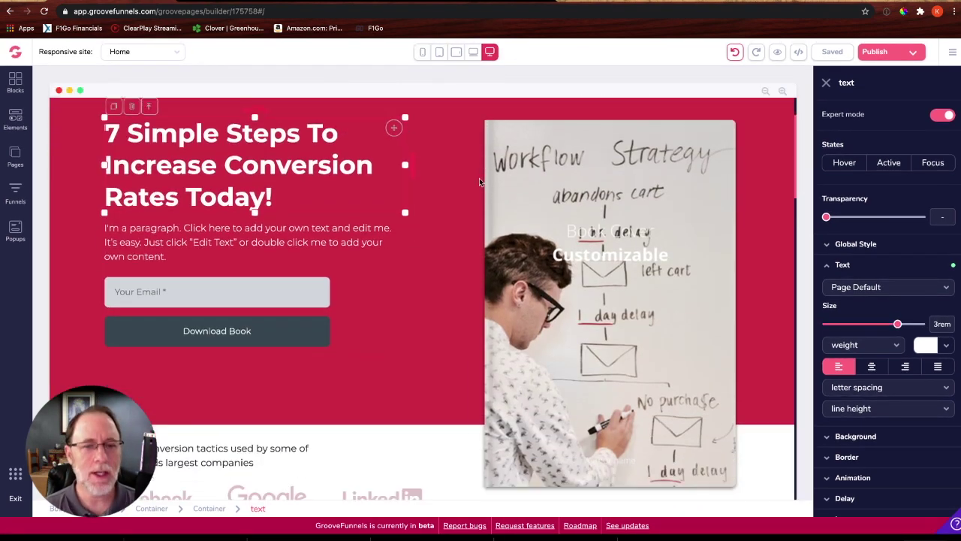
# - Try a slightly smaller Download Book button in the desktop view, and undo the recent size changes
pyautogui.click(320, 362)
pyautogui.moveTo(329, 371)
pyautogui.mouseDown()
pyautogui.moveTo(217, 378)
pyautogui.moveTo(333, 390)
pyautogui.moveTo(275, 386)
pyautogui.moveTo(362, 384)
pyautogui.moveTo(344, 395)
pyautogui.moveTo(324, 367)
pyautogui.mouseUp()
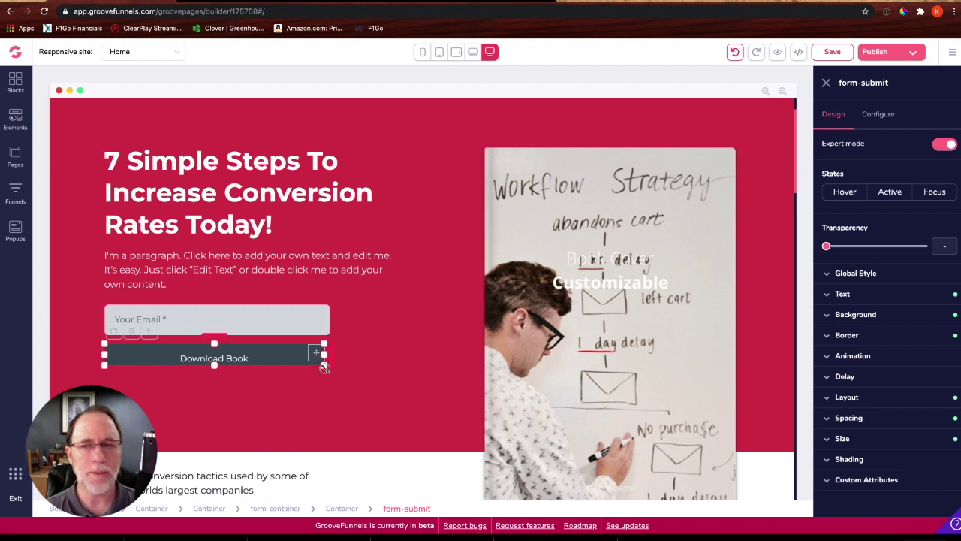
pyautogui.click(734, 51)
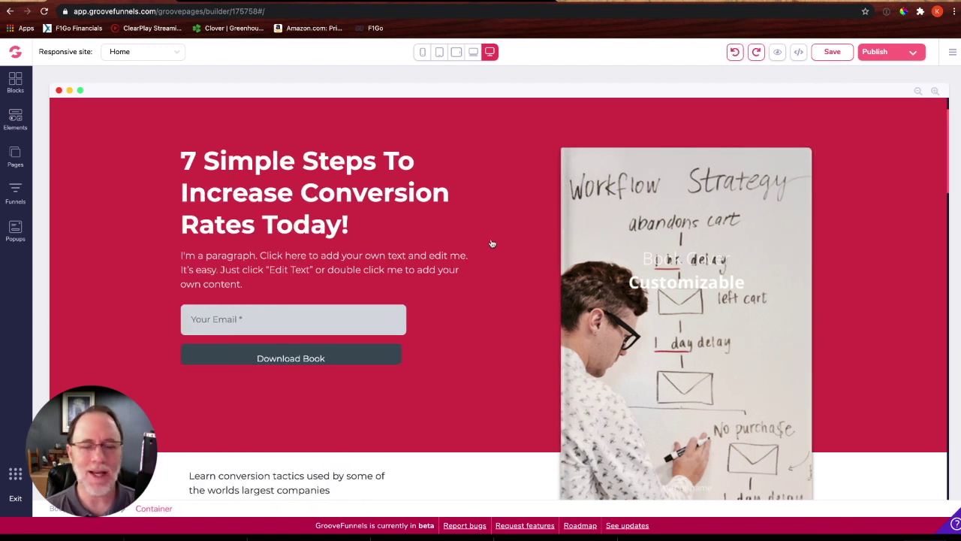
pyautogui.click(735, 52)
pyautogui.click(736, 52)
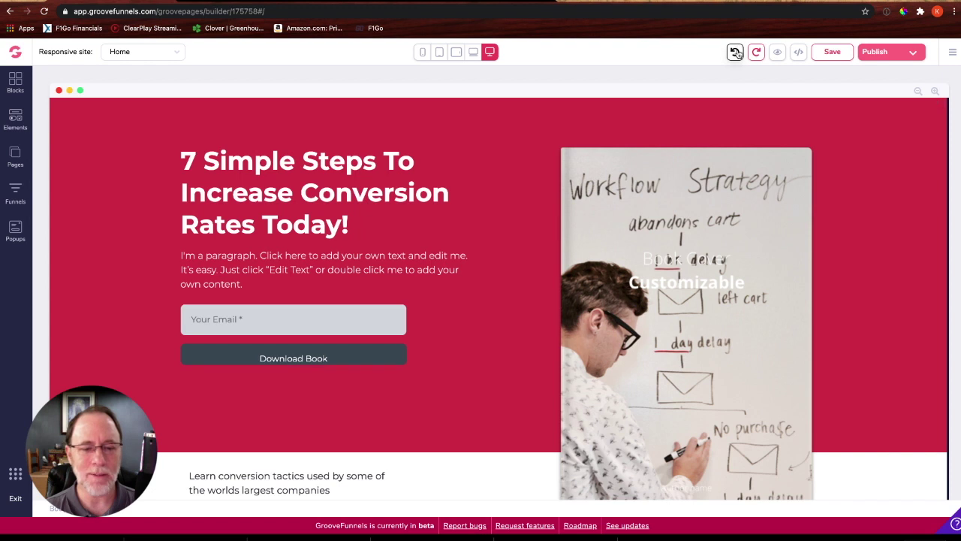
pyautogui.click(736, 52)
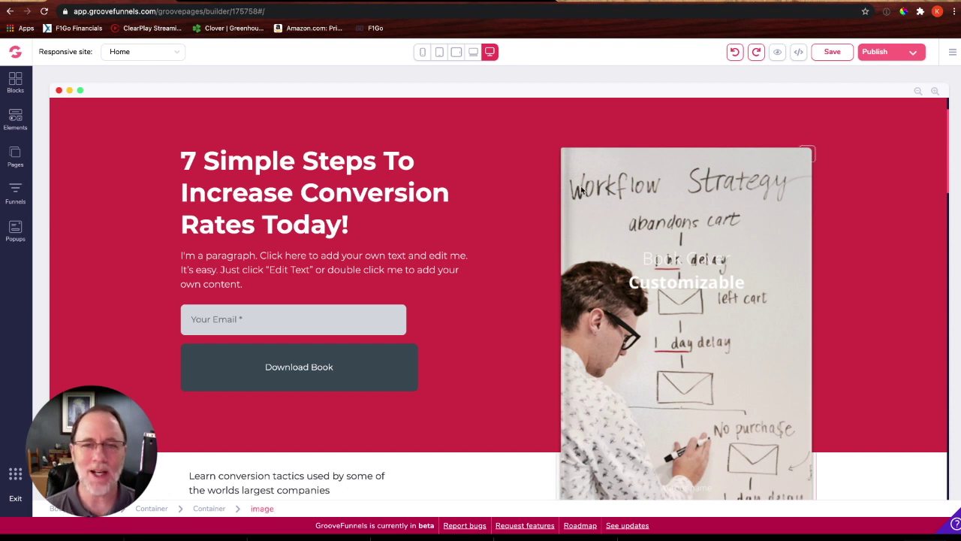
# - Link all device views for editing, and set the Download Book button's width to 100% relative to parent
pyautogui.click(490, 52)
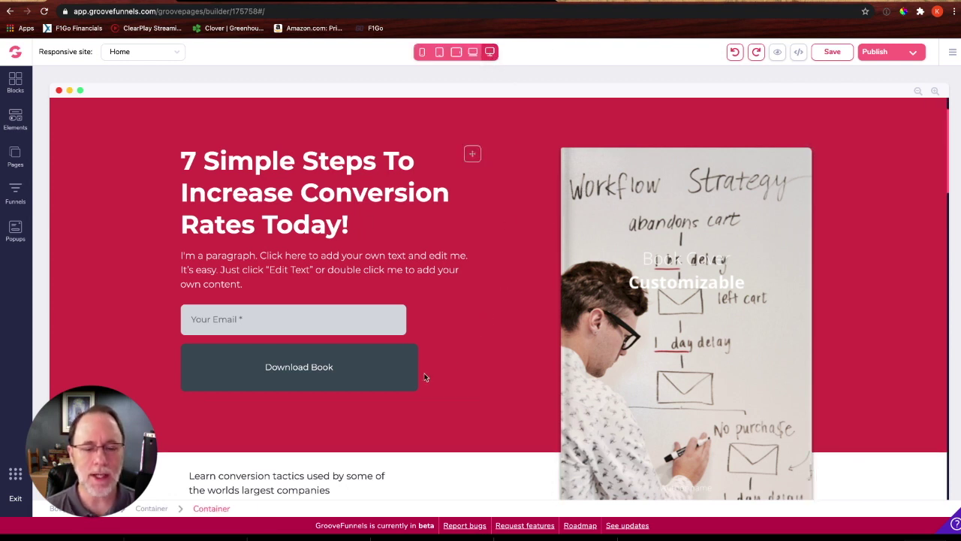
pyautogui.click(384, 369)
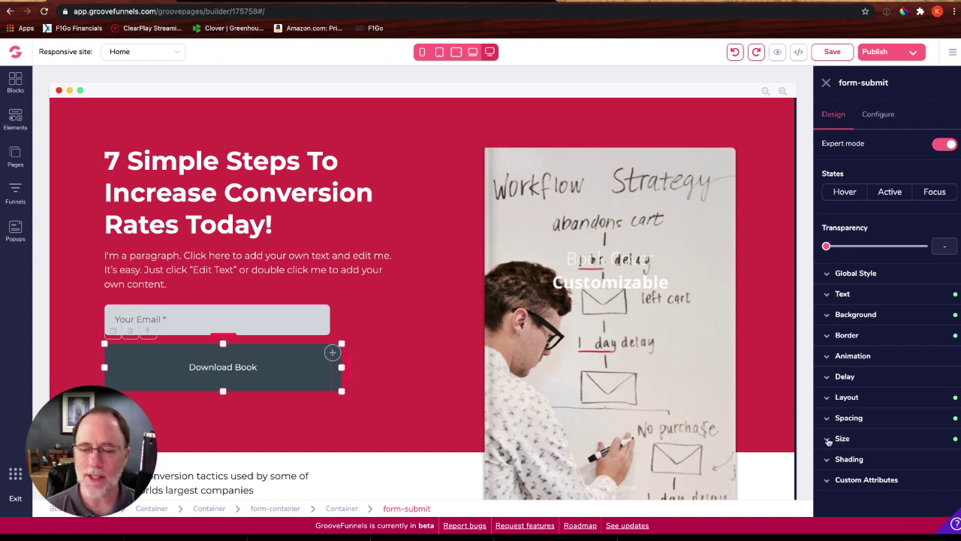
pyautogui.click(828, 439)
pyautogui.scroll(-1, 829, 439)
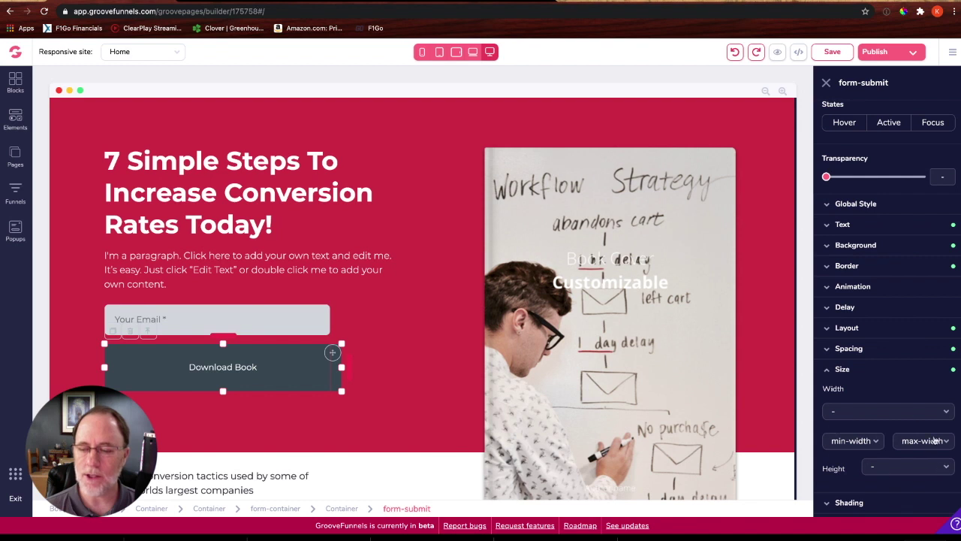
pyautogui.click(879, 412)
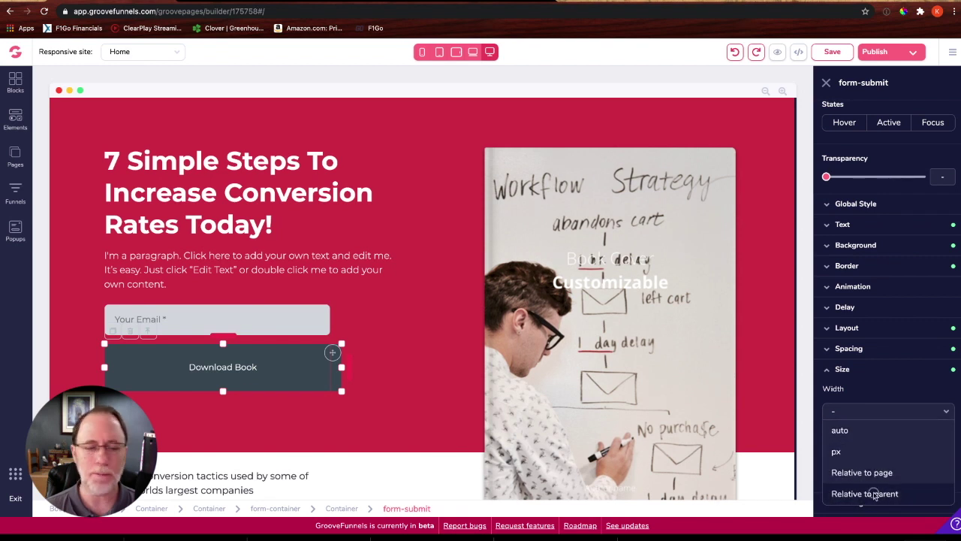
pyautogui.click(875, 494)
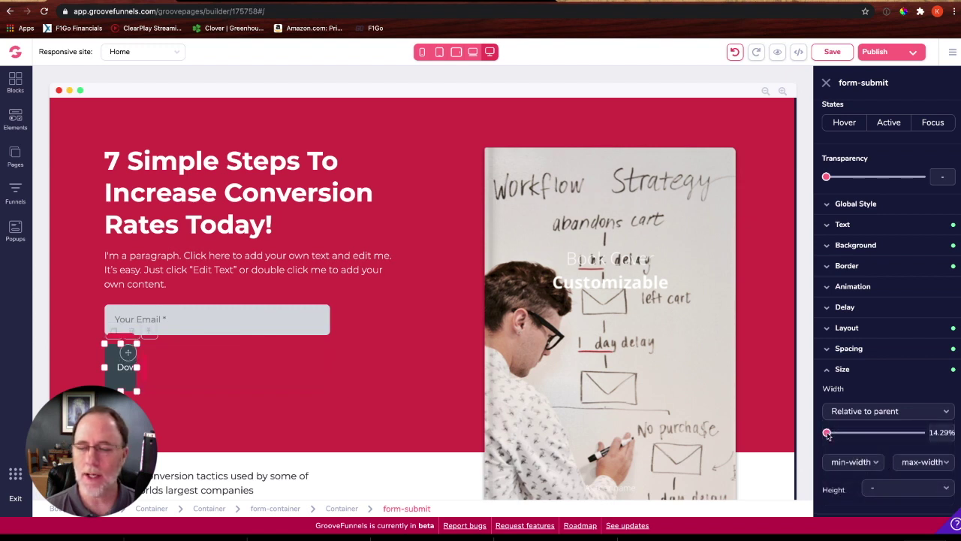
pyautogui.moveTo(827, 435); pyautogui.dragTo(920, 436)
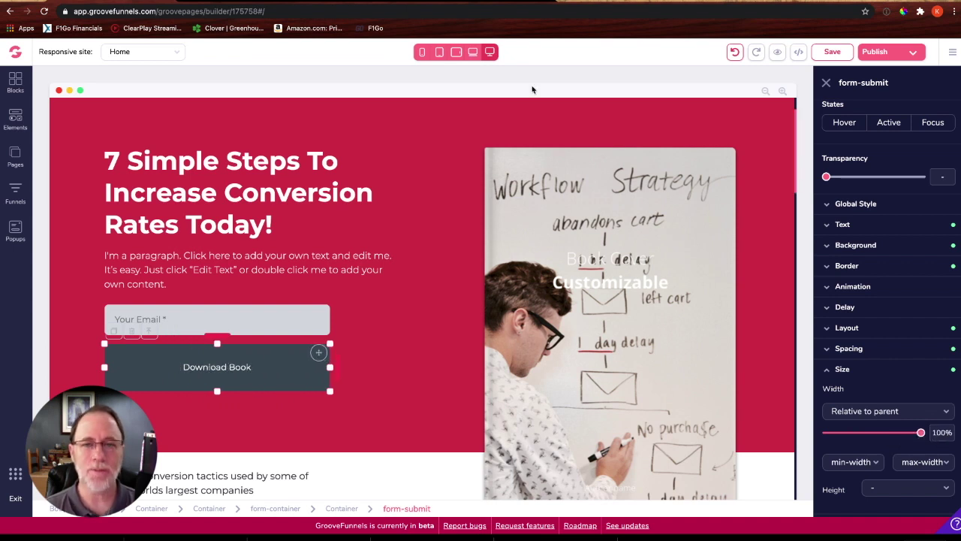
# - Reduce the Download Book button's height freehand, and check its layout and spacing settings and its mobile view
pyautogui.moveTo(330, 343); pyautogui.dragTo(329, 364)
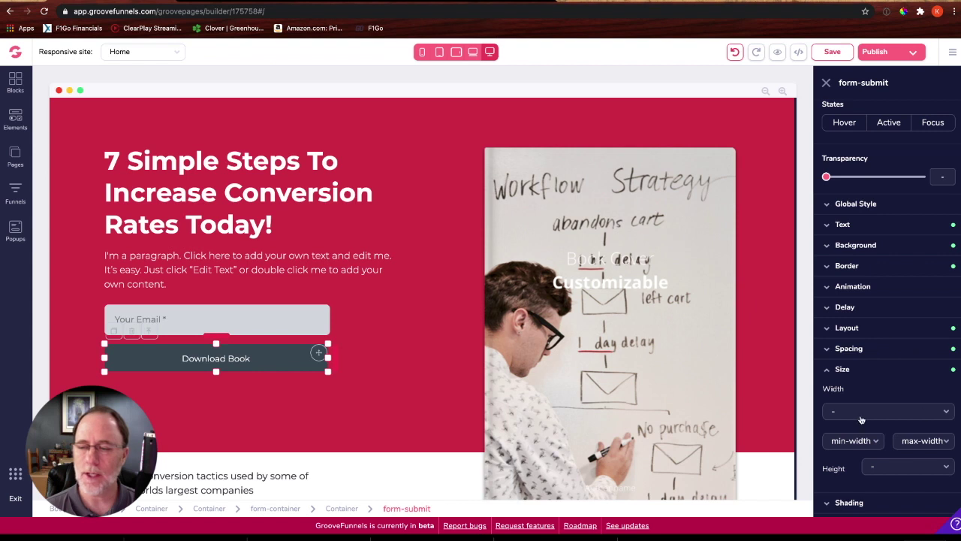
pyautogui.click(837, 349)
pyautogui.click(836, 328)
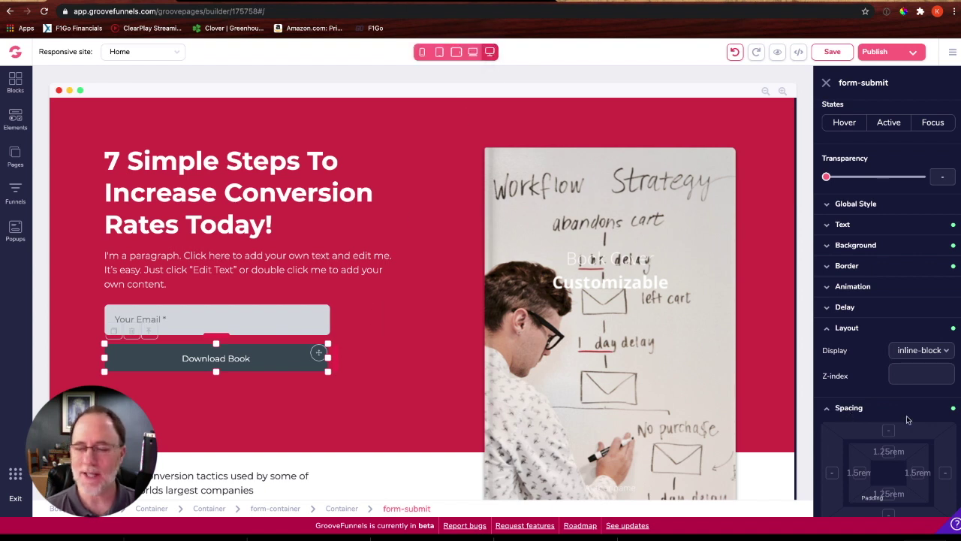
pyautogui.click(422, 52)
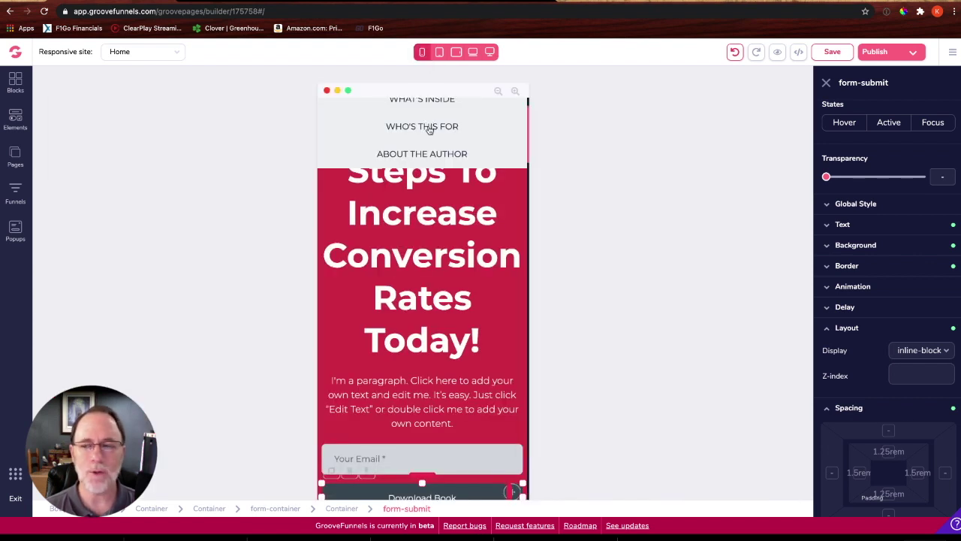